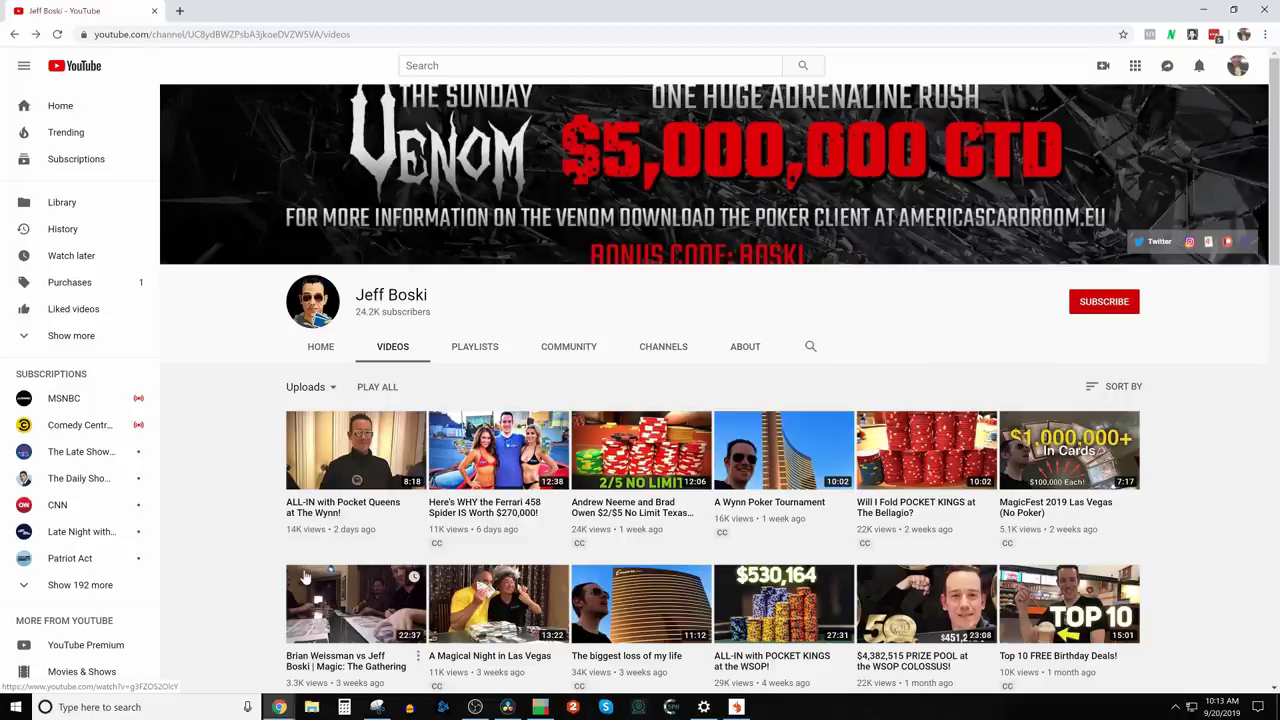
pyautogui.hotkey('alt', 'Tab')
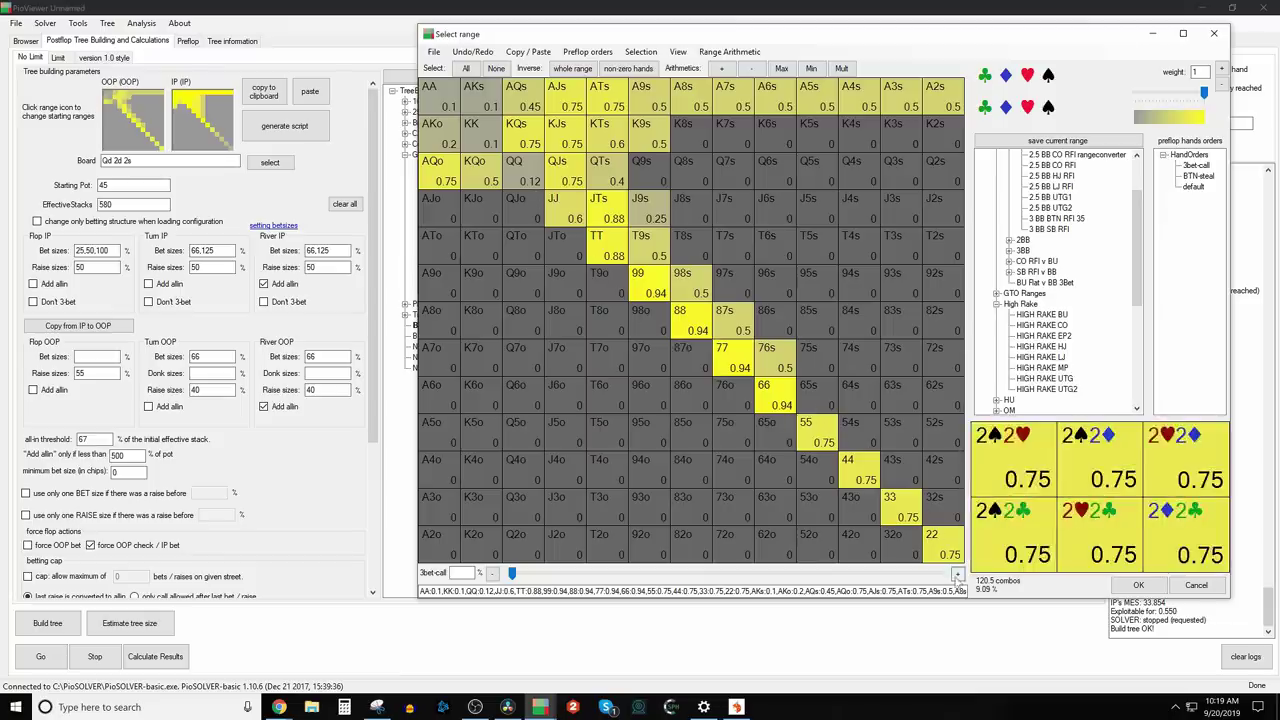
# Review the OOP and IP starting ranges, then rebuild the Qd 2d 2s tree and start solving
pyautogui.press('Escape')
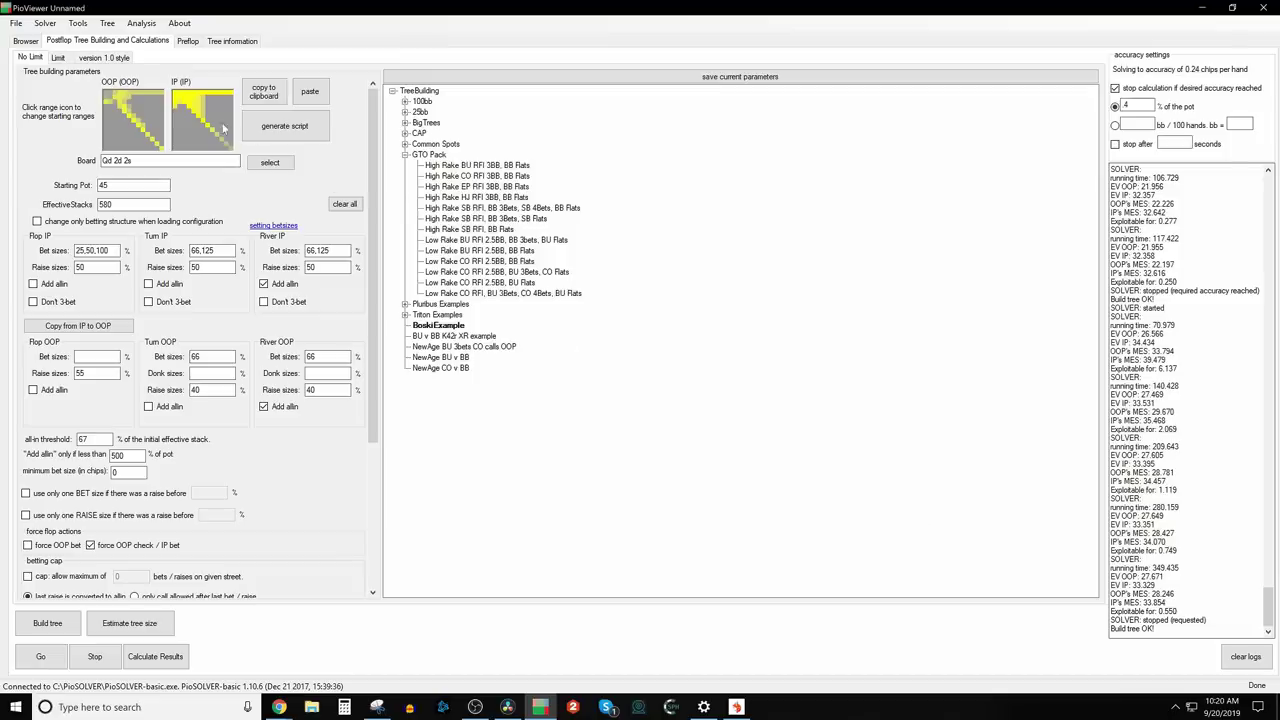
pyautogui.click(222, 128)
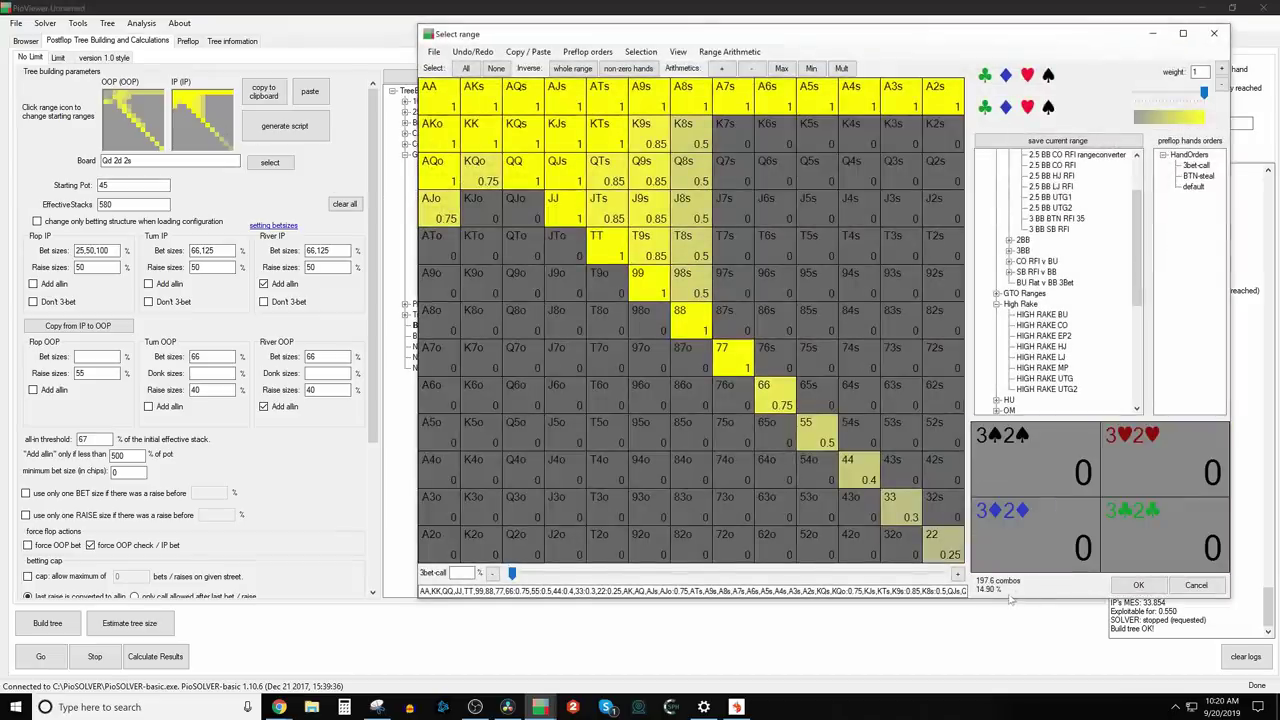
pyautogui.click(1138, 585)
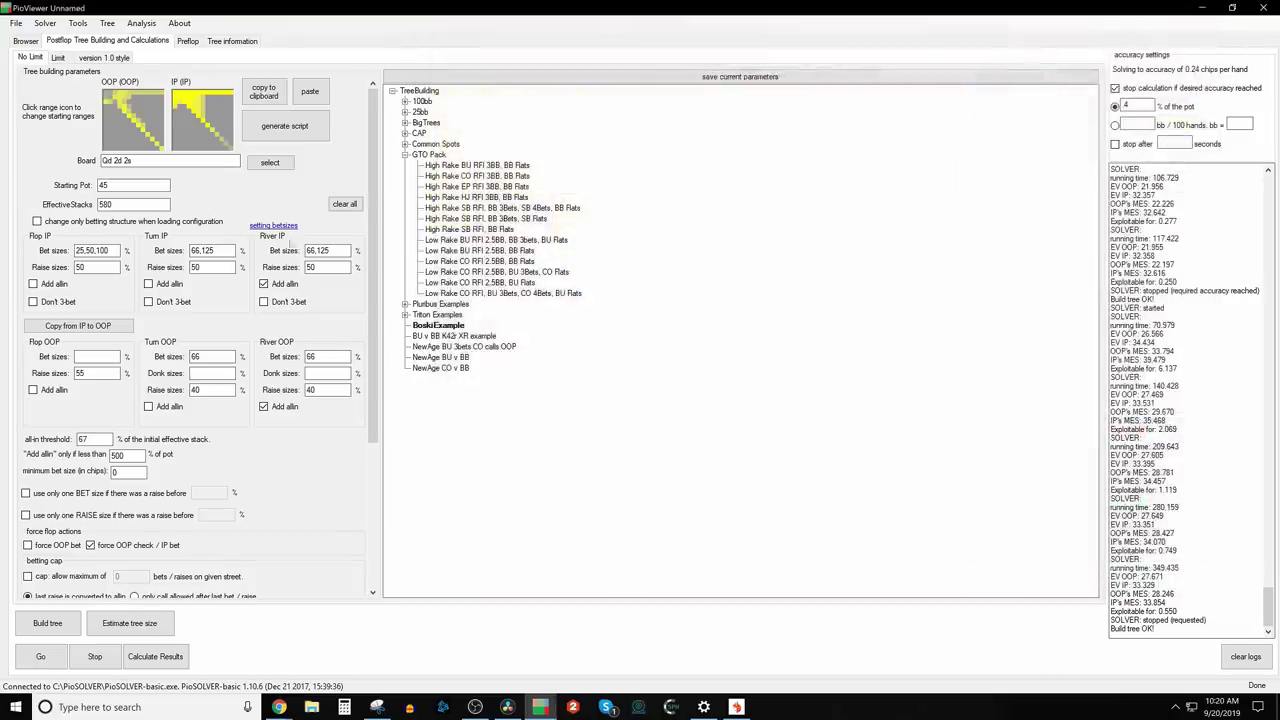
pyautogui.click(132, 118)
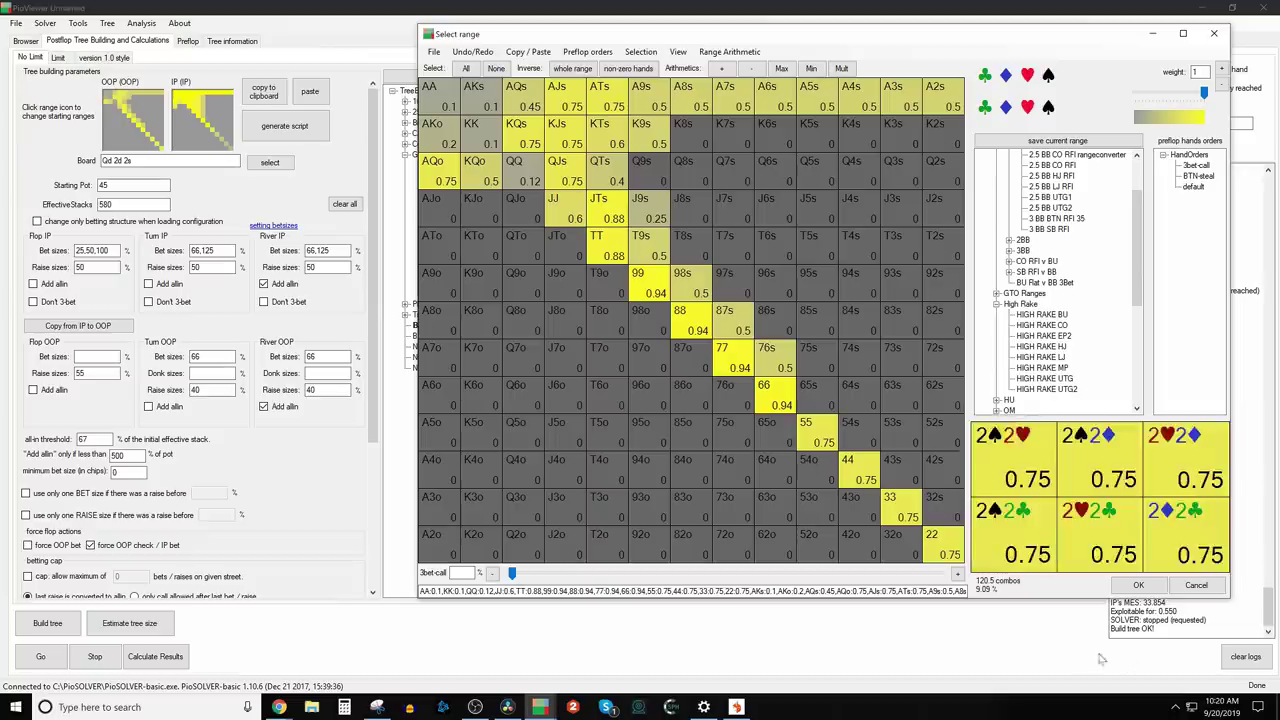
pyautogui.click(1138, 585)
pyautogui.click(44, 660)
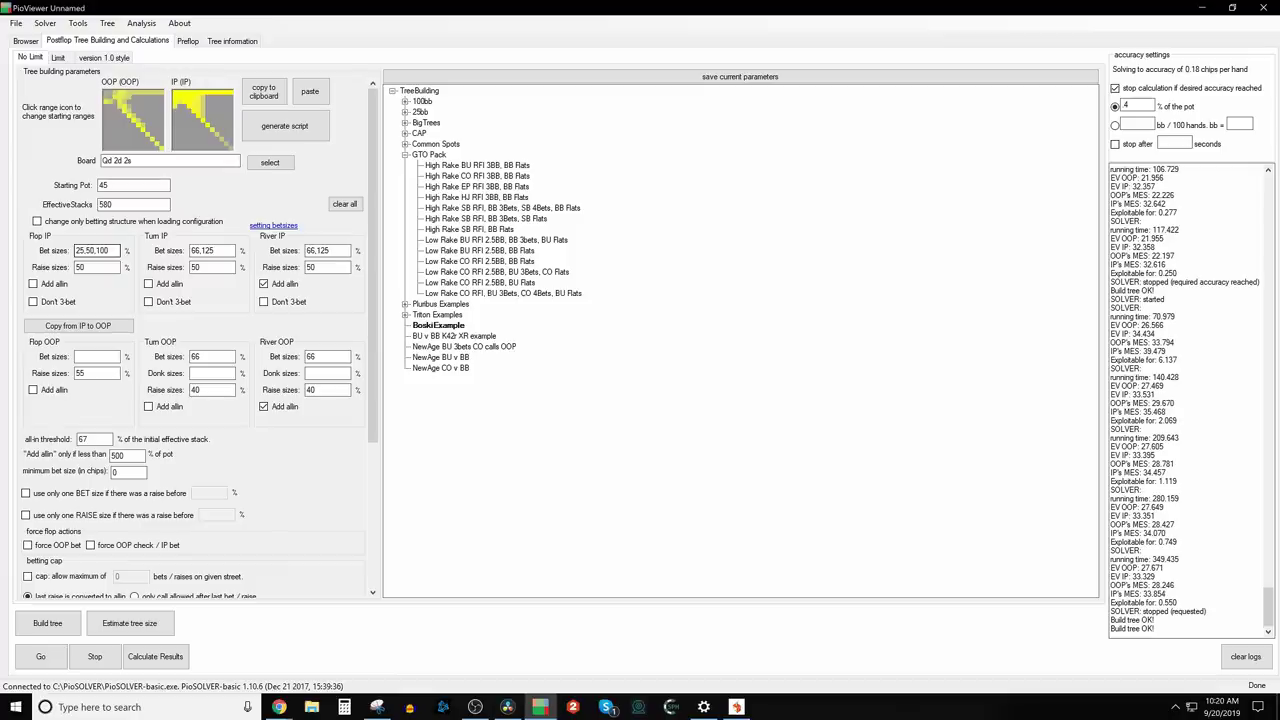
# Solve to 0.3644% pot exploitability and highlight the flop IP bet sizes and EV IP result
pyautogui.click(50, 660)
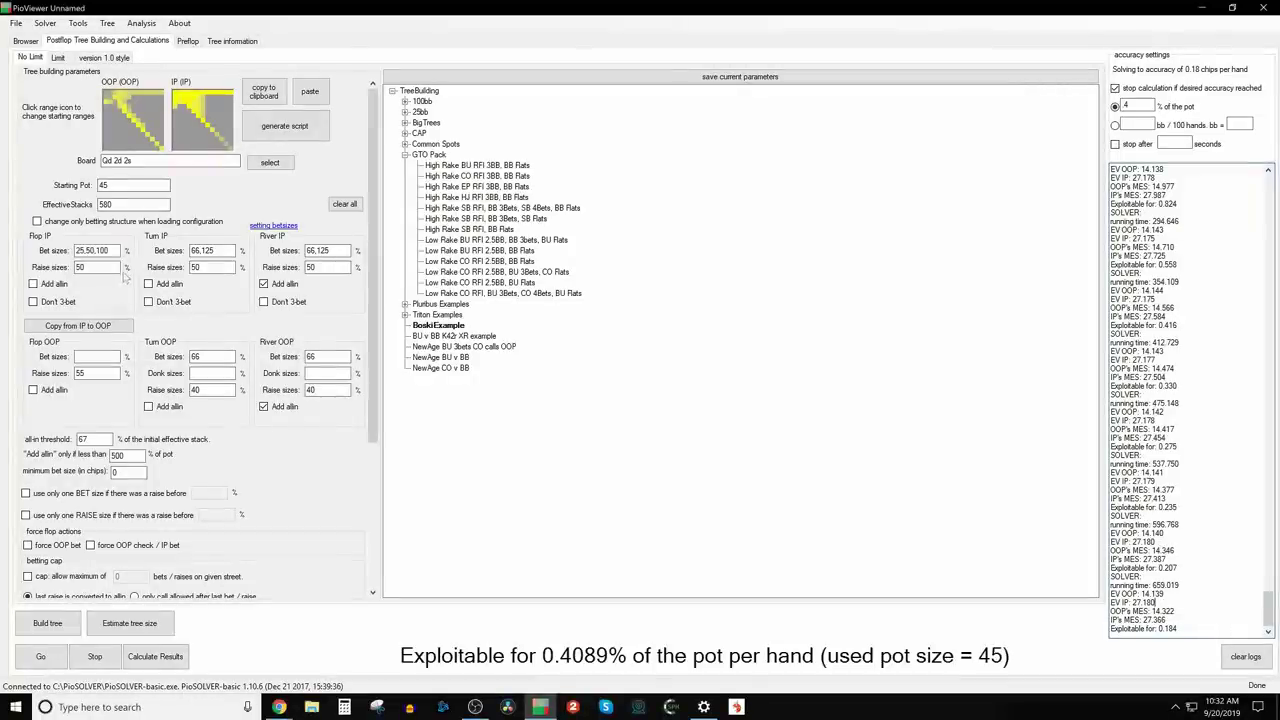
pyautogui.doubleClick(95, 250)
pyautogui.moveTo(1156, 602); pyautogui.dragTo(1110, 602)
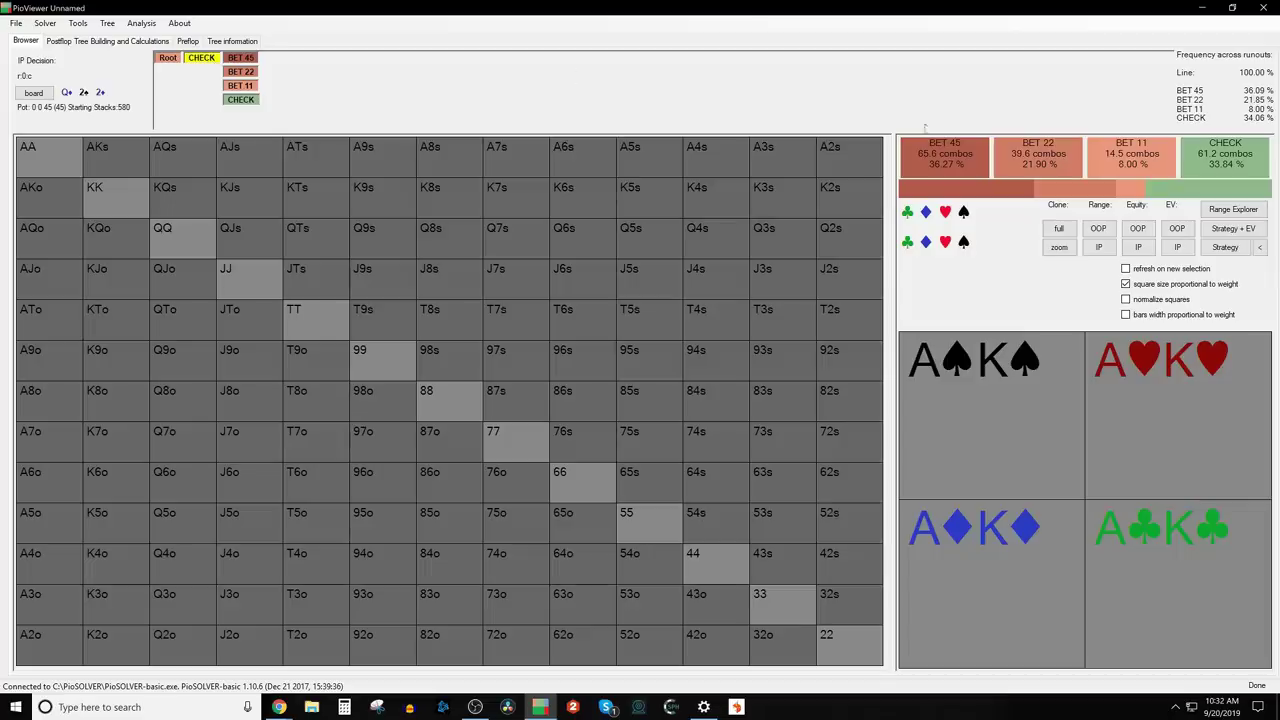
# Show IP's flop strategy grid, then go to OOP's response to the 11-chip bet
pyautogui.click(1225, 247)
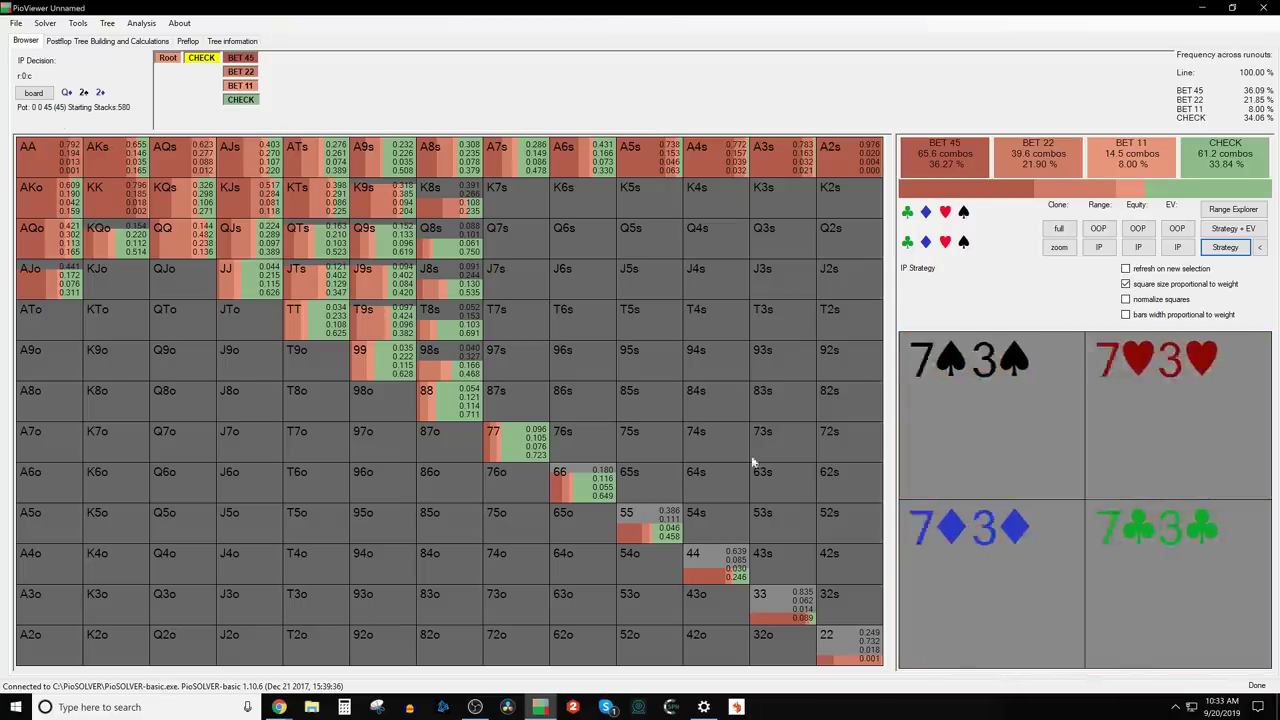
pyautogui.click(238, 85)
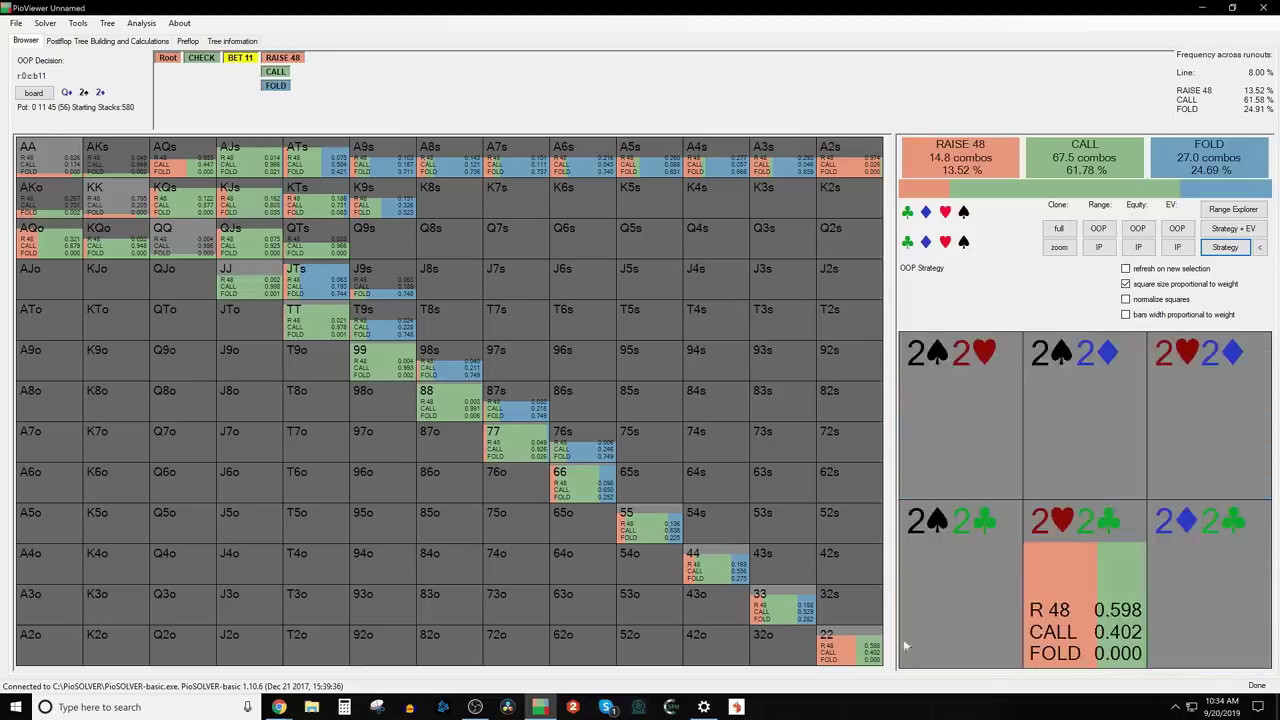
# Step back up the tree to the previous decision
pyautogui.press('BackSpace')
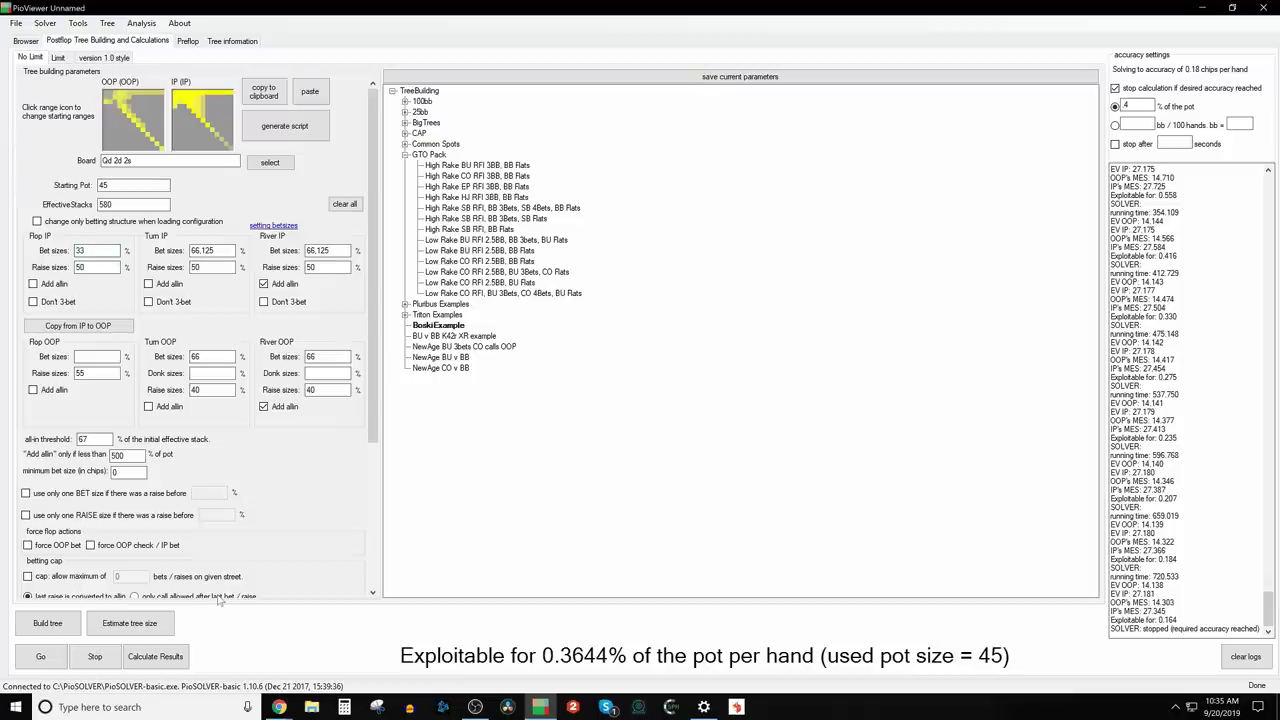
# Enable 'force OOP check / IP bet' so OOP must check the flop
pyautogui.click(90, 545)
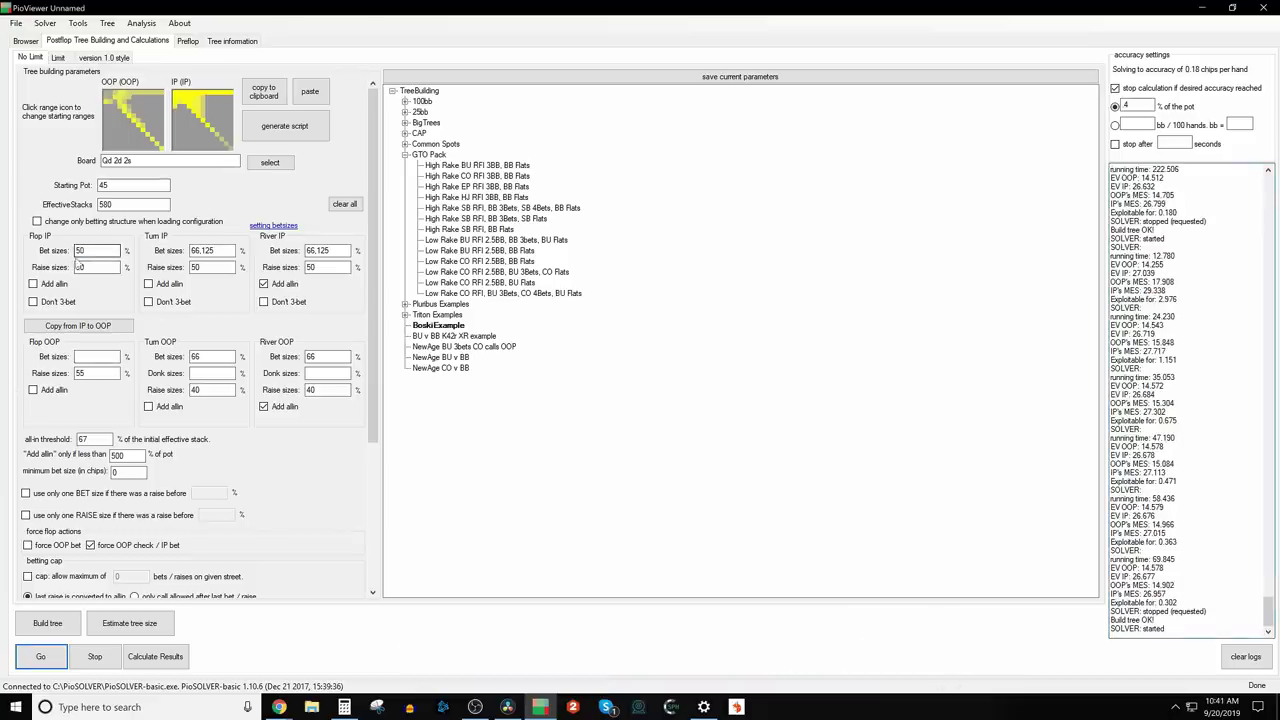
pyautogui.moveTo(90, 250); pyautogui.dragTo(8, 250)
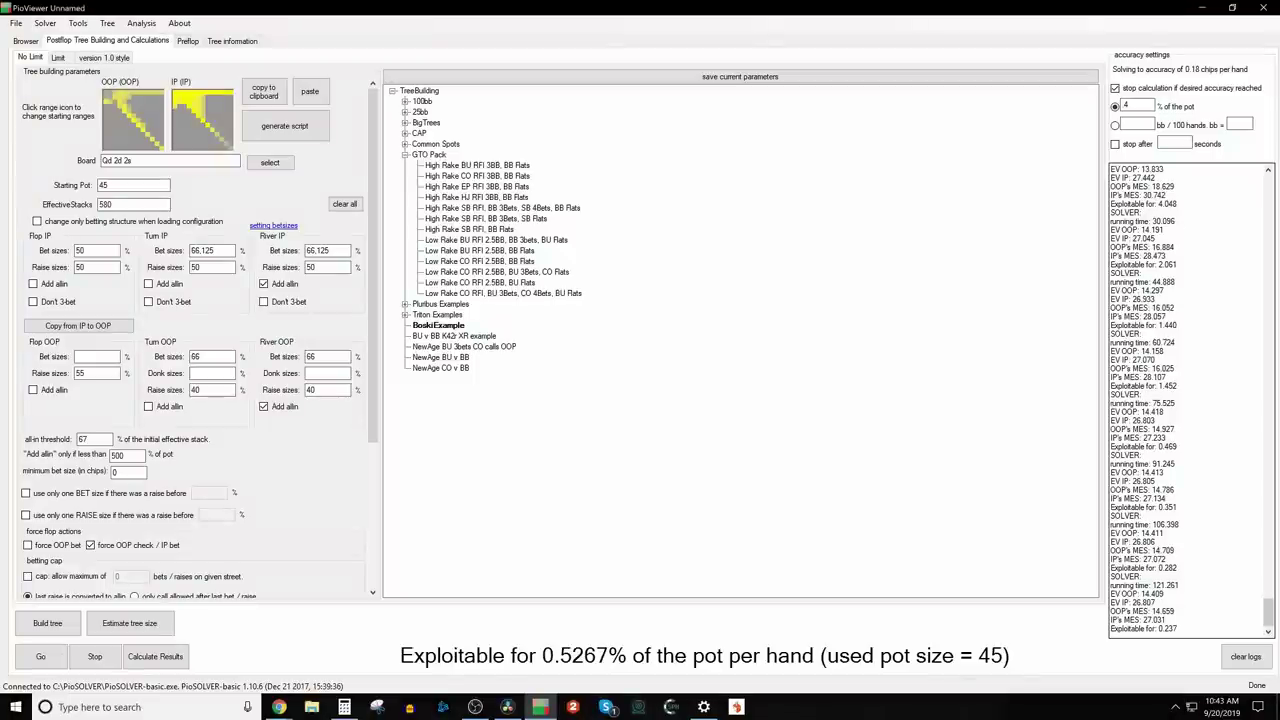
pyautogui.moveTo(1157, 602); pyautogui.dragTo(1085, 610)
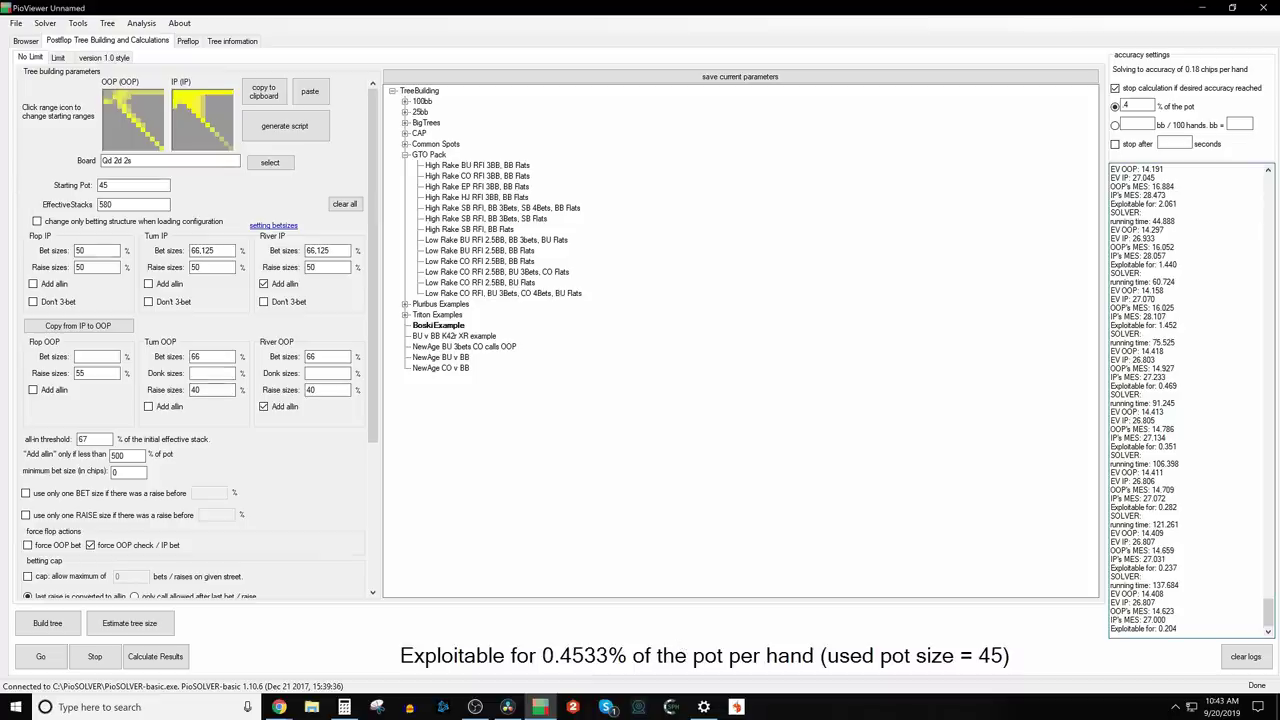
pyautogui.doubleClick(81, 250)
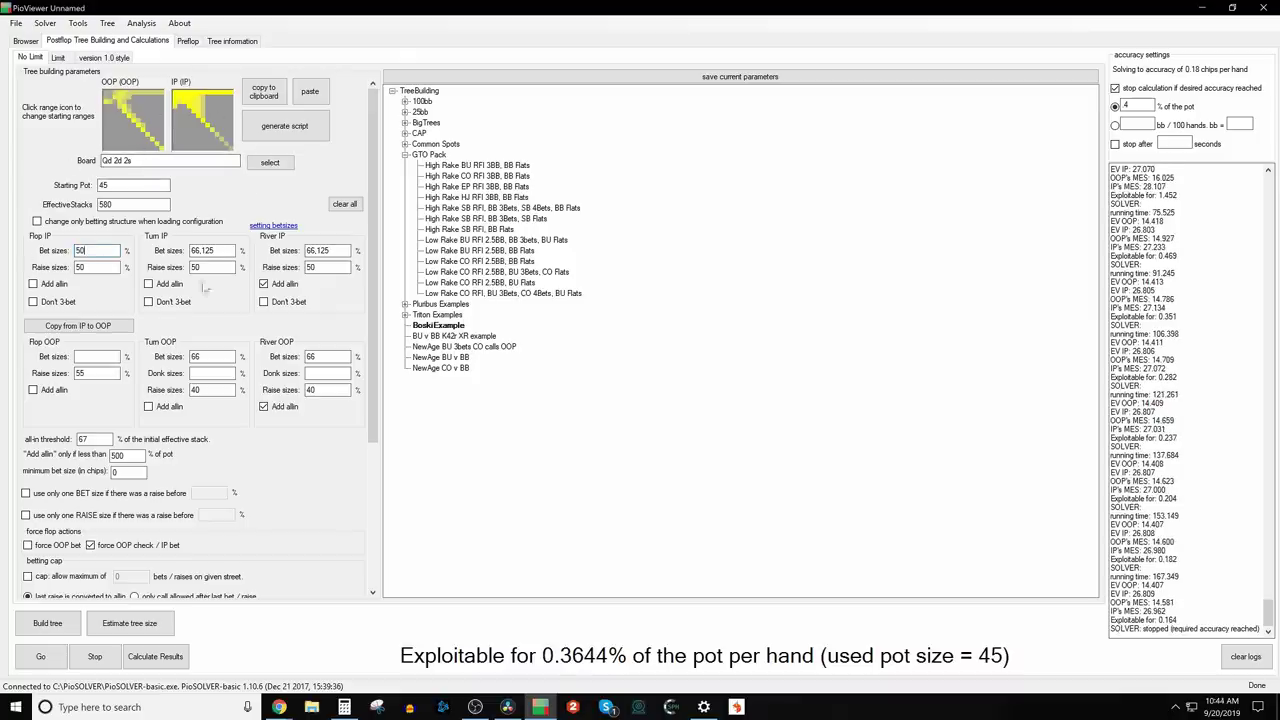
pyautogui.moveTo(92, 251); pyautogui.dragTo(3, 244)
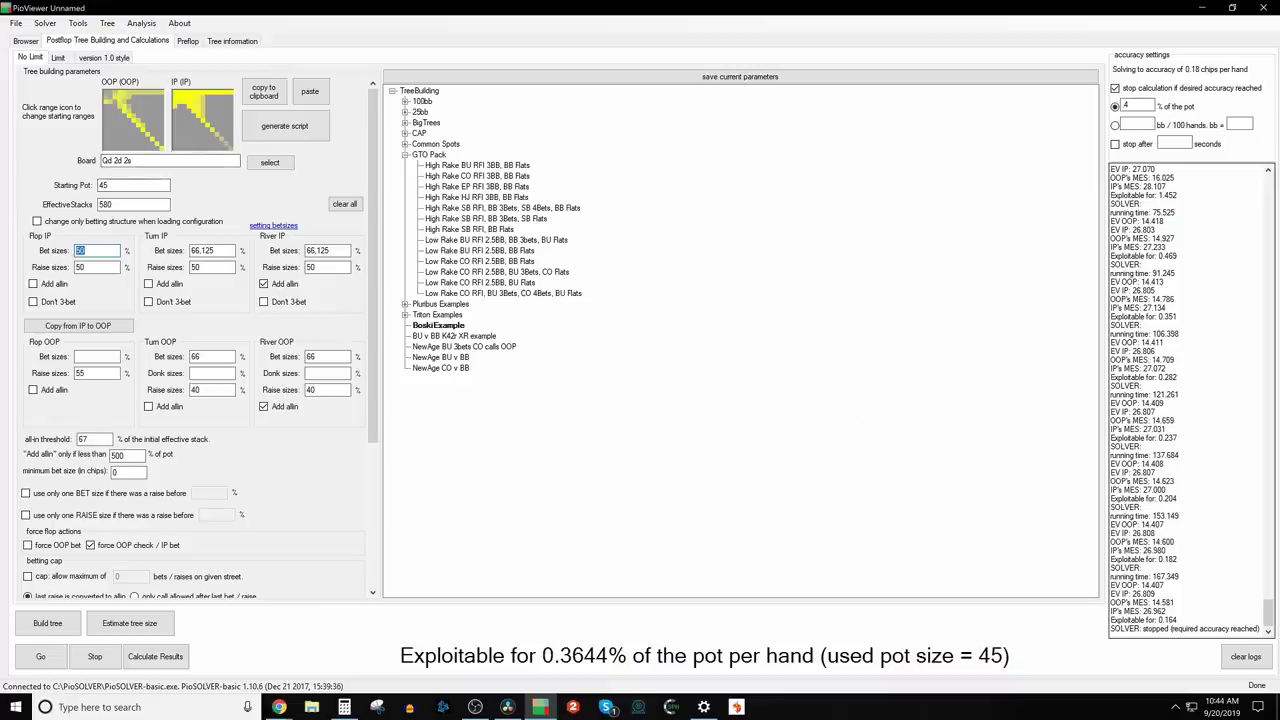
pyautogui.moveTo(1110, 593); pyautogui.dragTo(1156, 593)
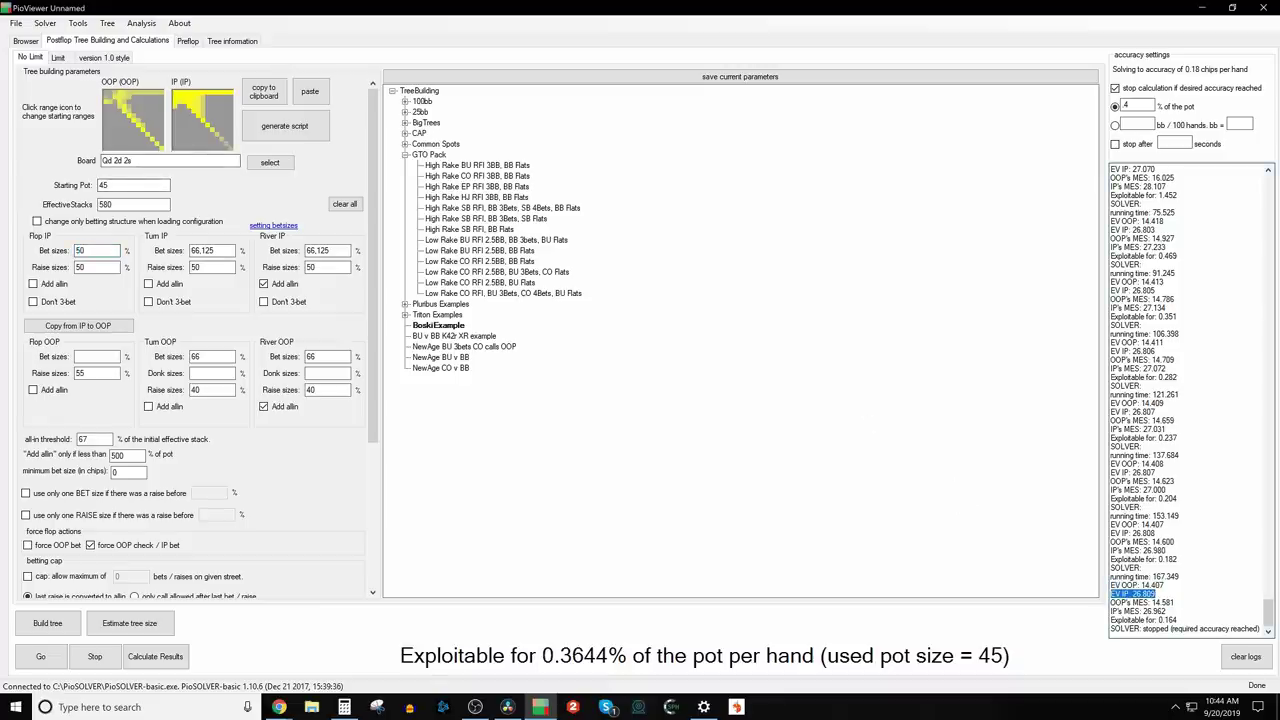
pyautogui.moveTo(131, 160); pyautogui.dragTo(101, 160)
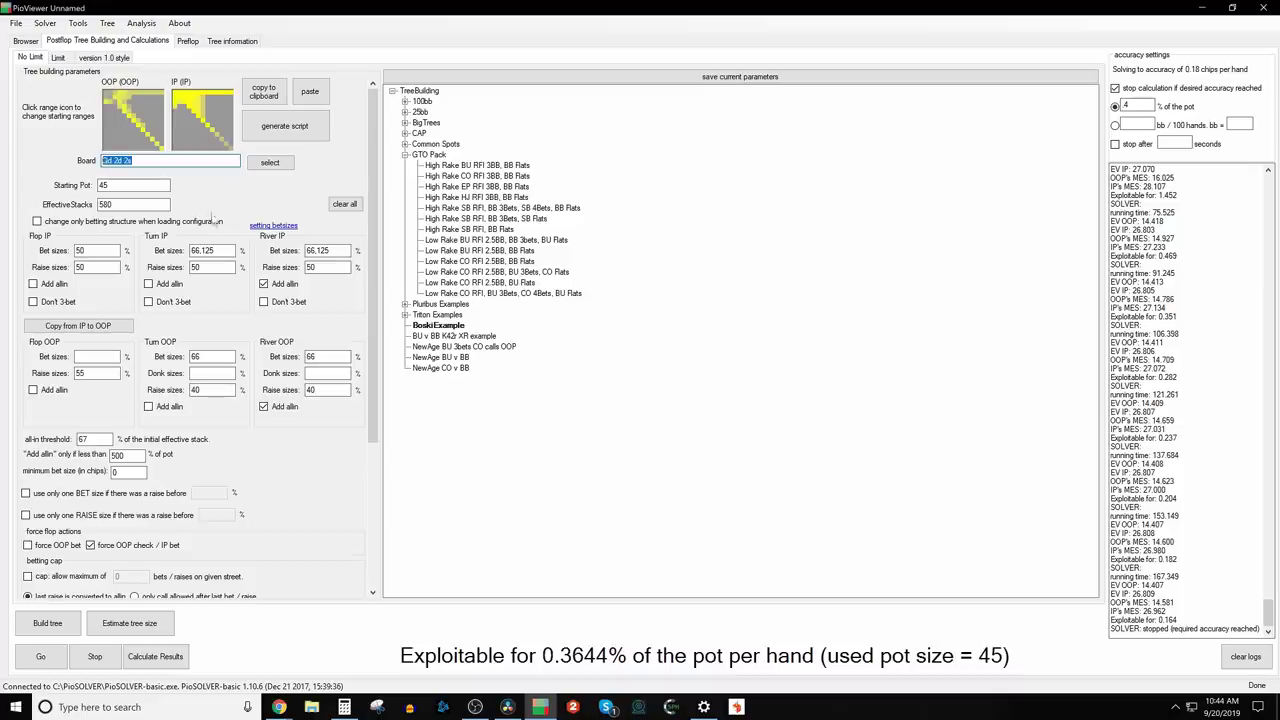
pyautogui.write('Qd 2d 2s')
pyautogui.hotkey('ctrl', 'z')
pyautogui.write('Qd 2d 2s')
# Set IP's flop bet size to 33
pyautogui.doubleClick(80, 251)
pyautogui.write('33')
pyautogui.scroll(-5, 360, 458)
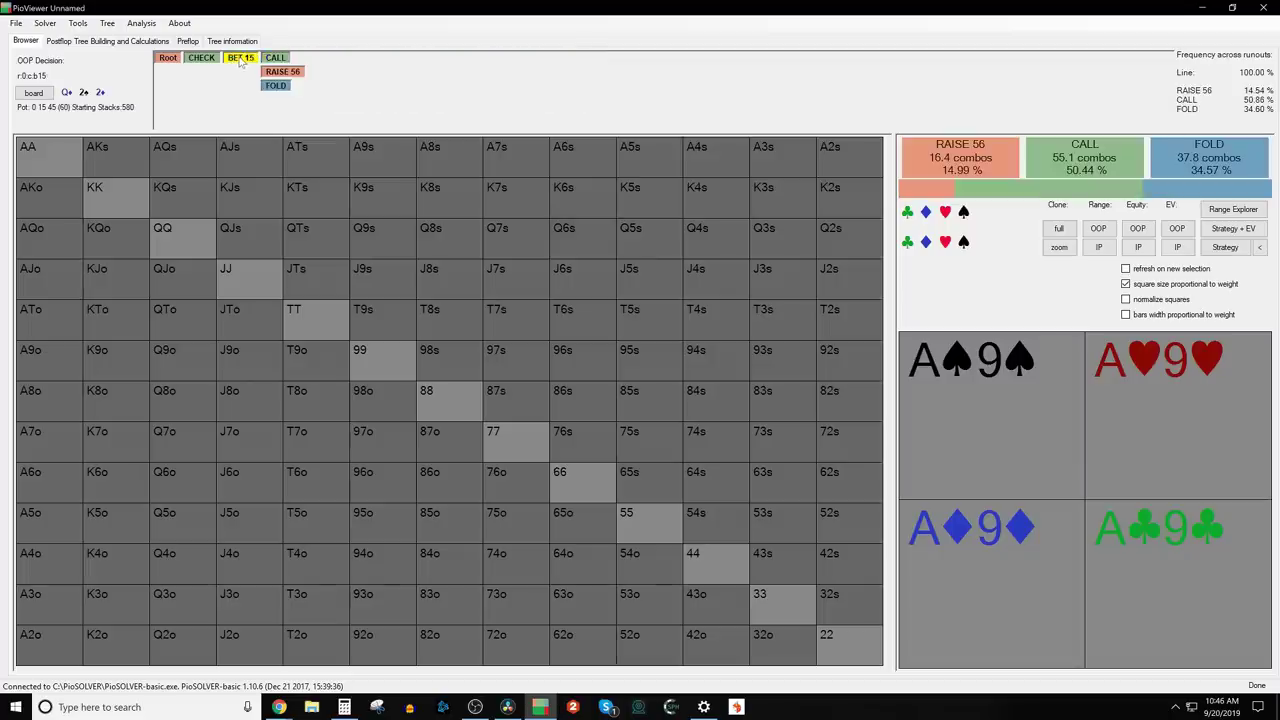
# Show IP's refreshed turn strategy on the 6♥ after the flop call and OOP's check
pyautogui.click(274, 58)
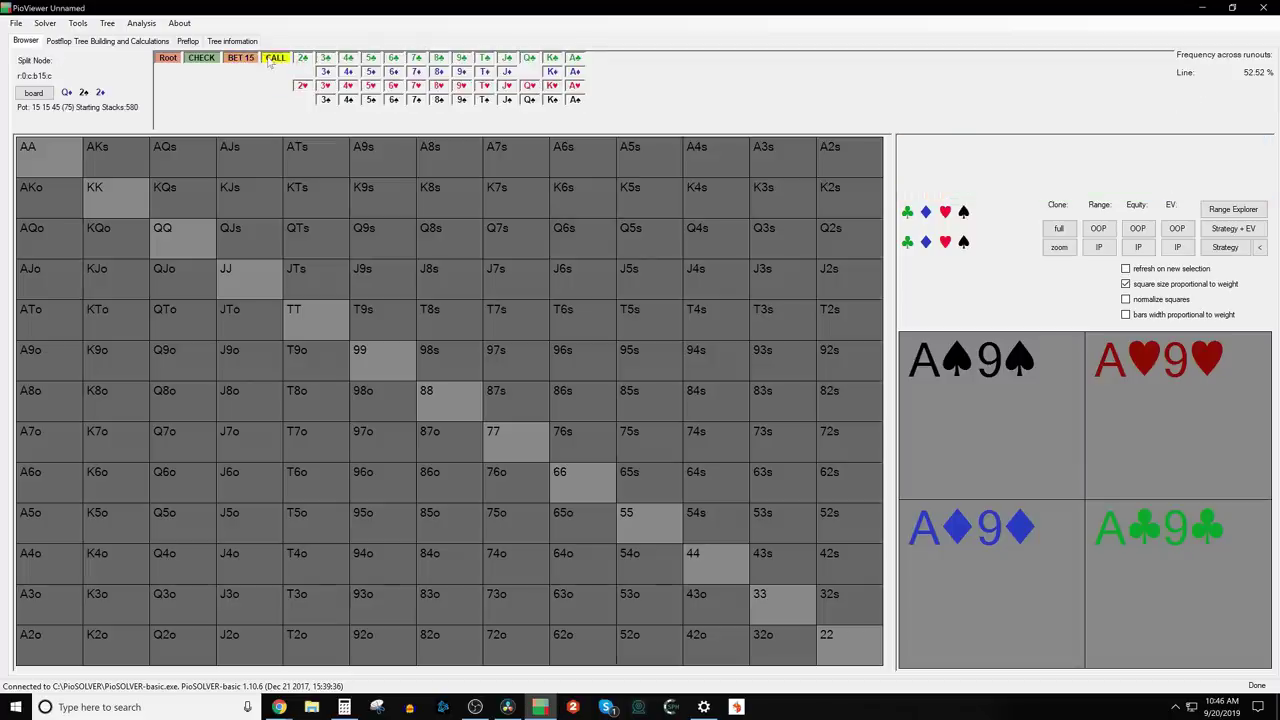
pyautogui.click(393, 86)
pyautogui.click(336, 59)
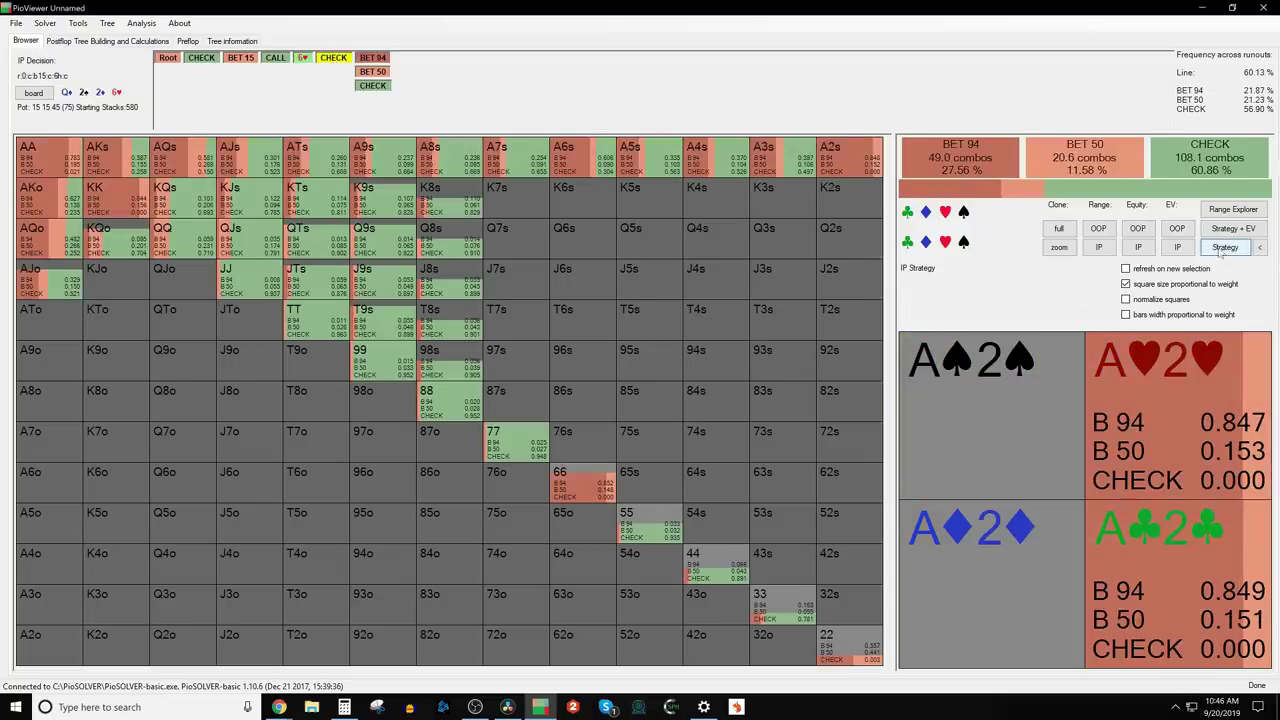
pyautogui.click(1222, 249)
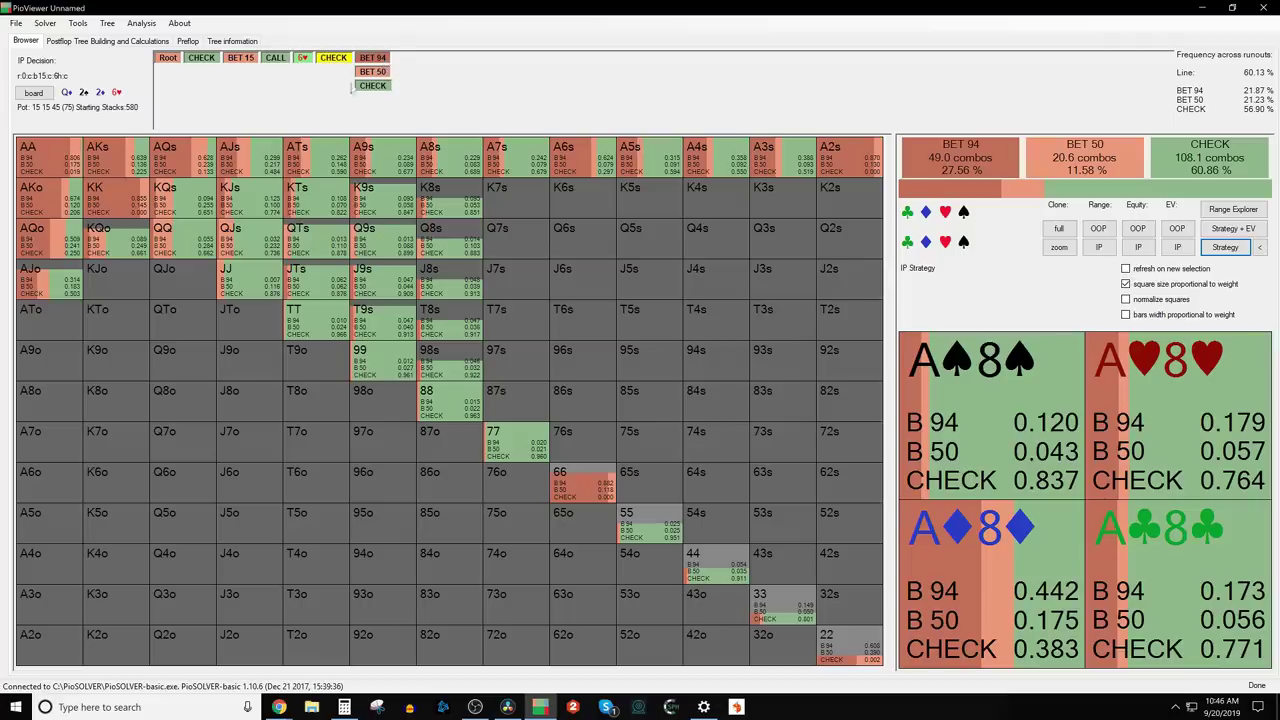
pyautogui.click(1224, 248)
pyautogui.click(29, 148)
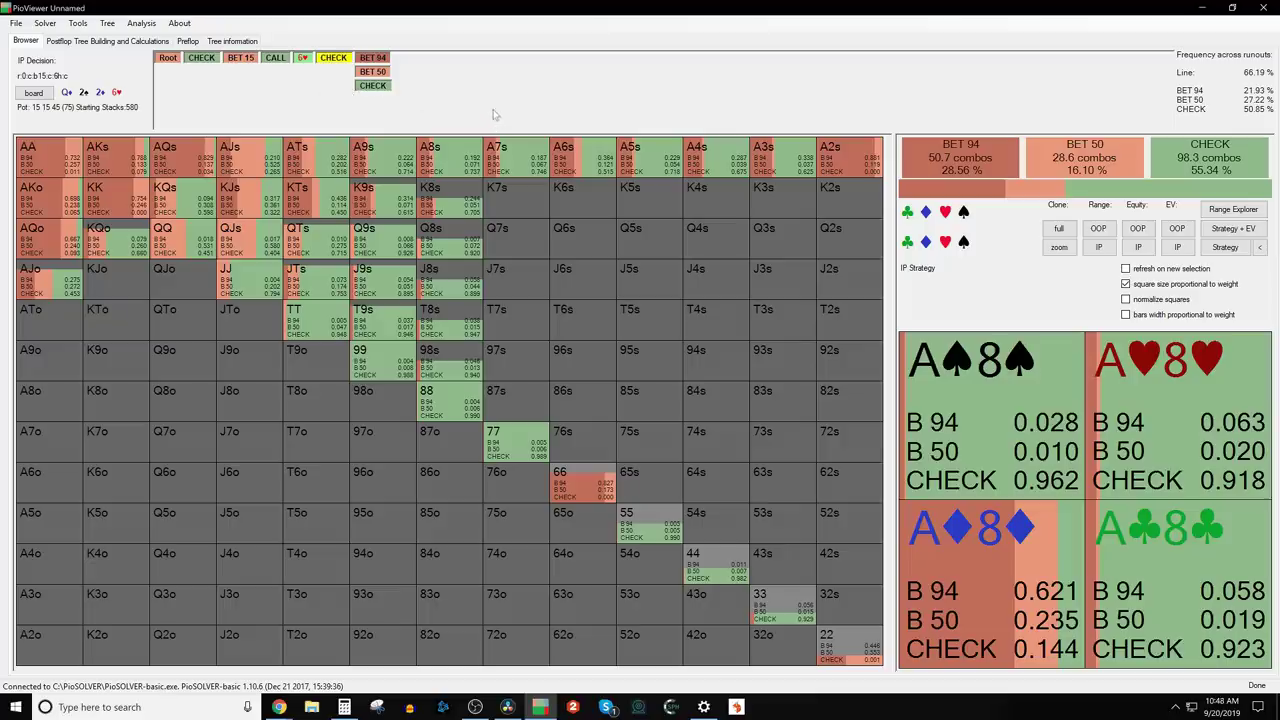
# Go to OOP's turn response to IP's 50-chip bet: raise 120, call or fold
pyautogui.click(372, 72)
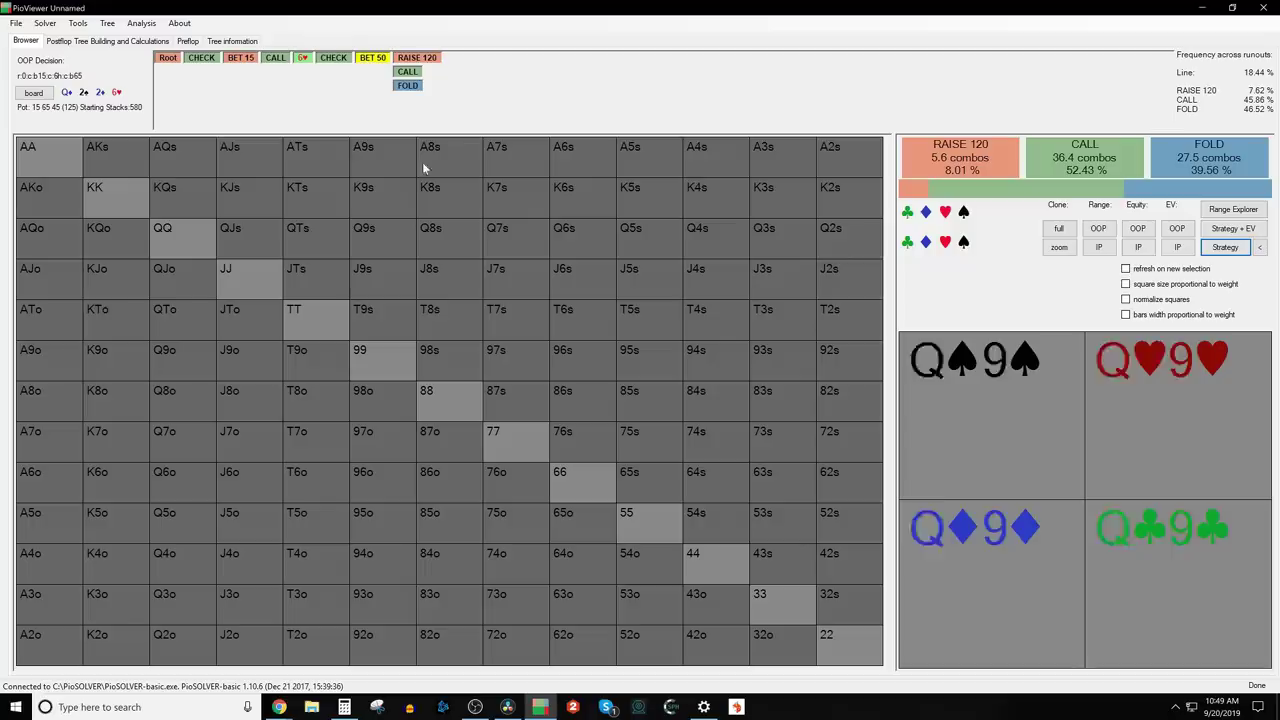
# Show OOP's turn strategy, then go to IP's reply to the raise to 120
pyautogui.click(1225, 247)
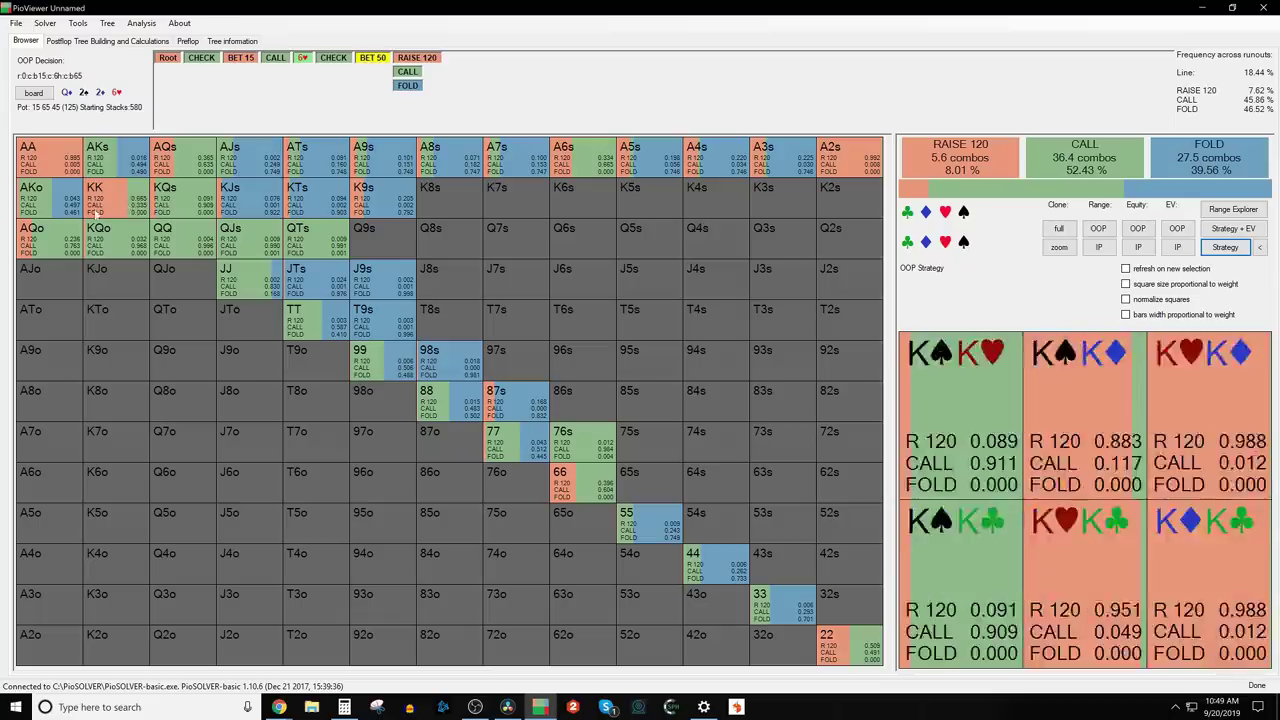
pyautogui.click(417, 58)
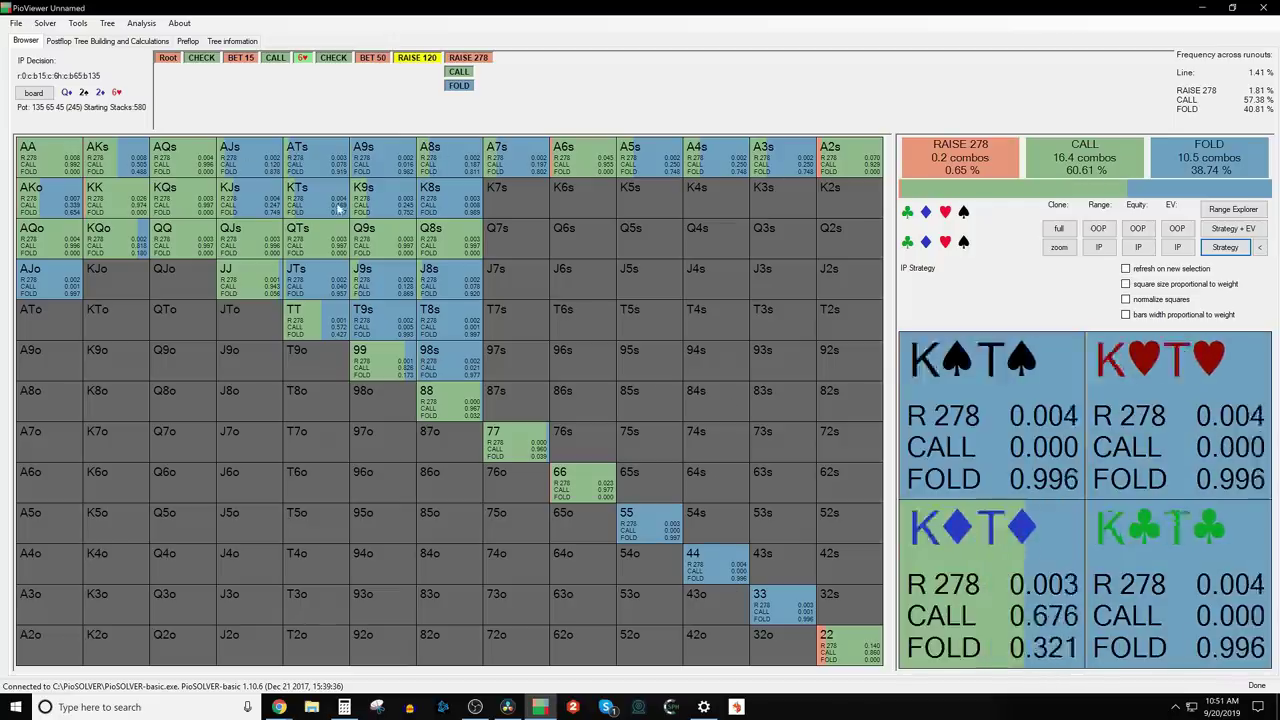
# After IP calls the turn raise, deal the J♠ river and show OOP's strategy
pyautogui.click(460, 71)
pyautogui.click(696, 100)
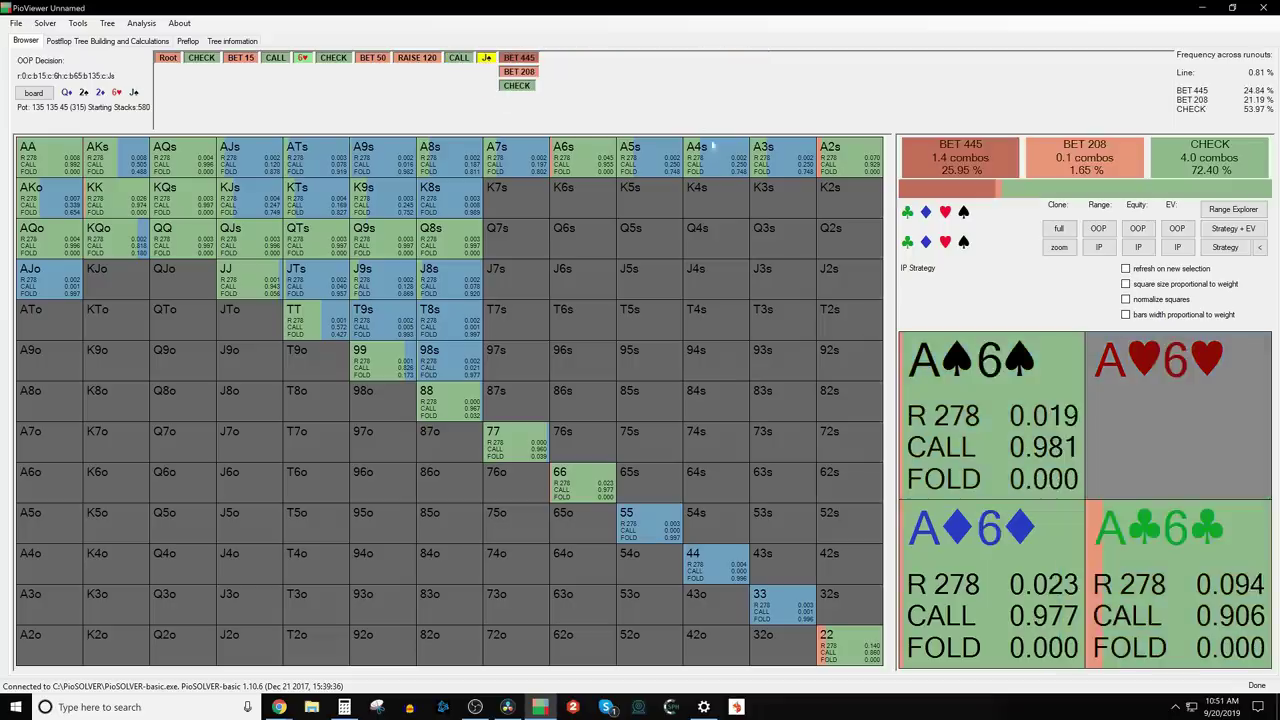
pyautogui.click(1225, 247)
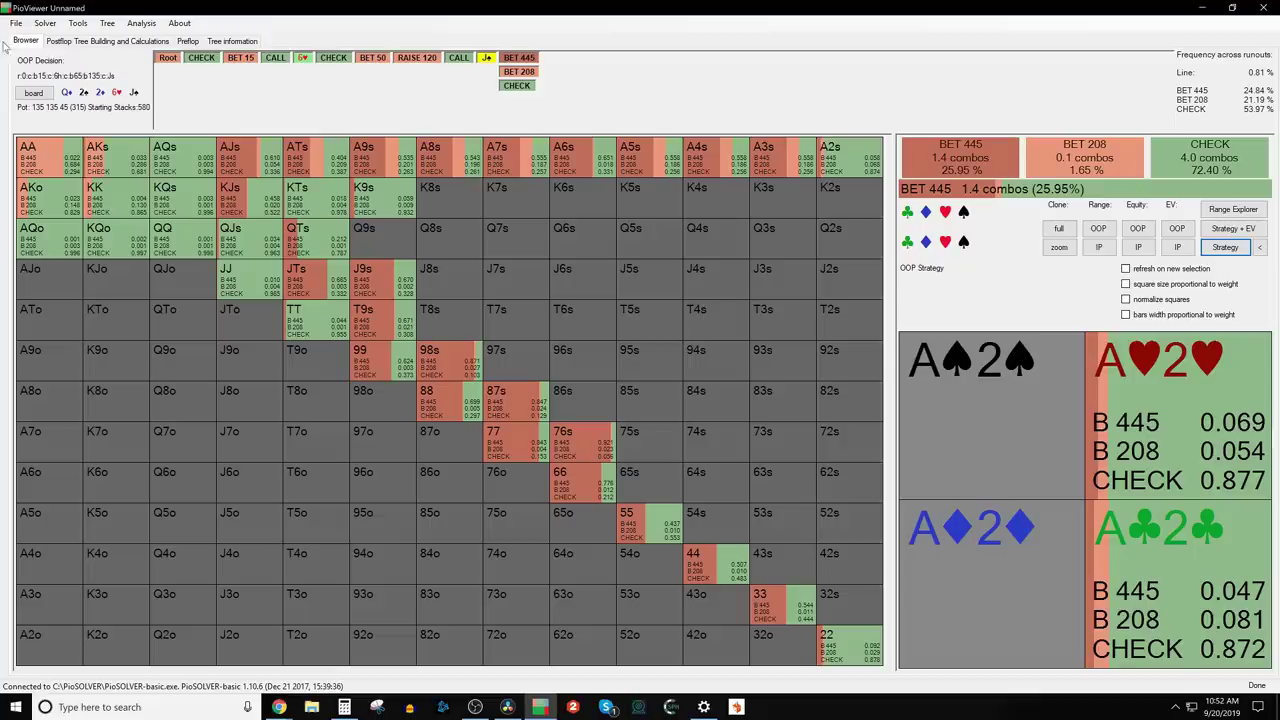
# Create a subtree configuration from the J♠ river spot and edit the river bet sizes
pyautogui.click(107, 24)
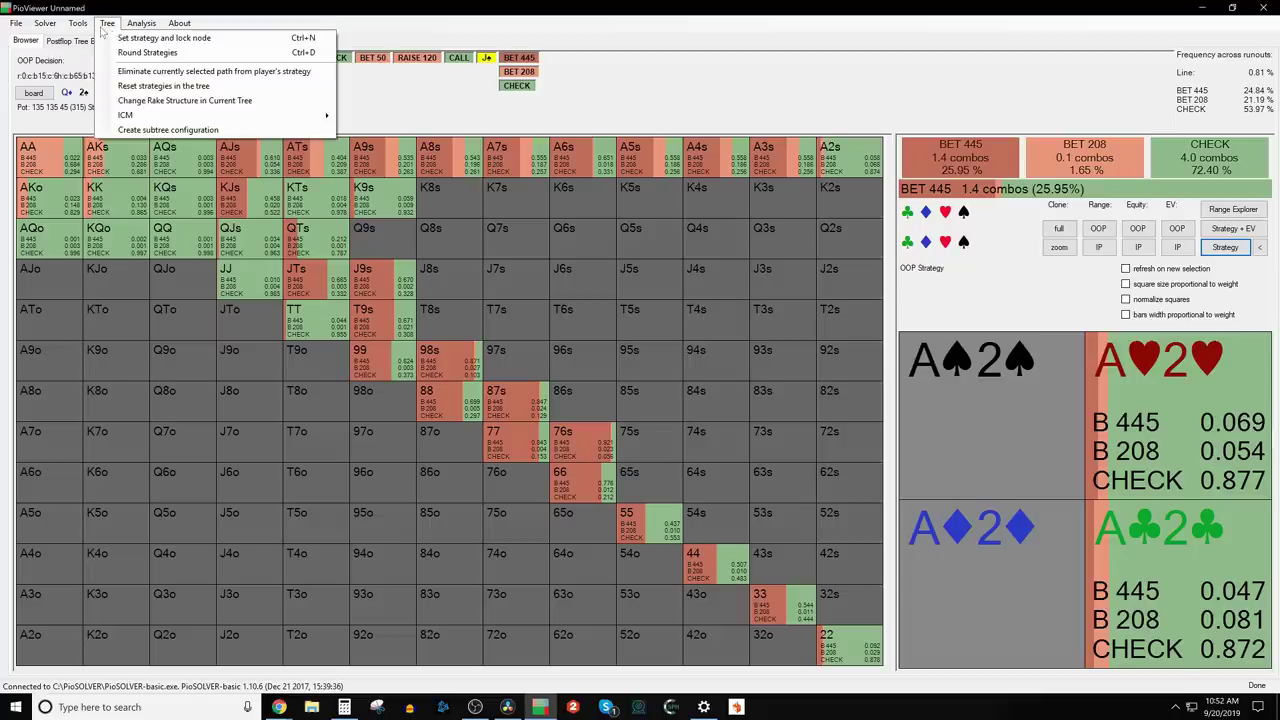
pyautogui.click(165, 129)
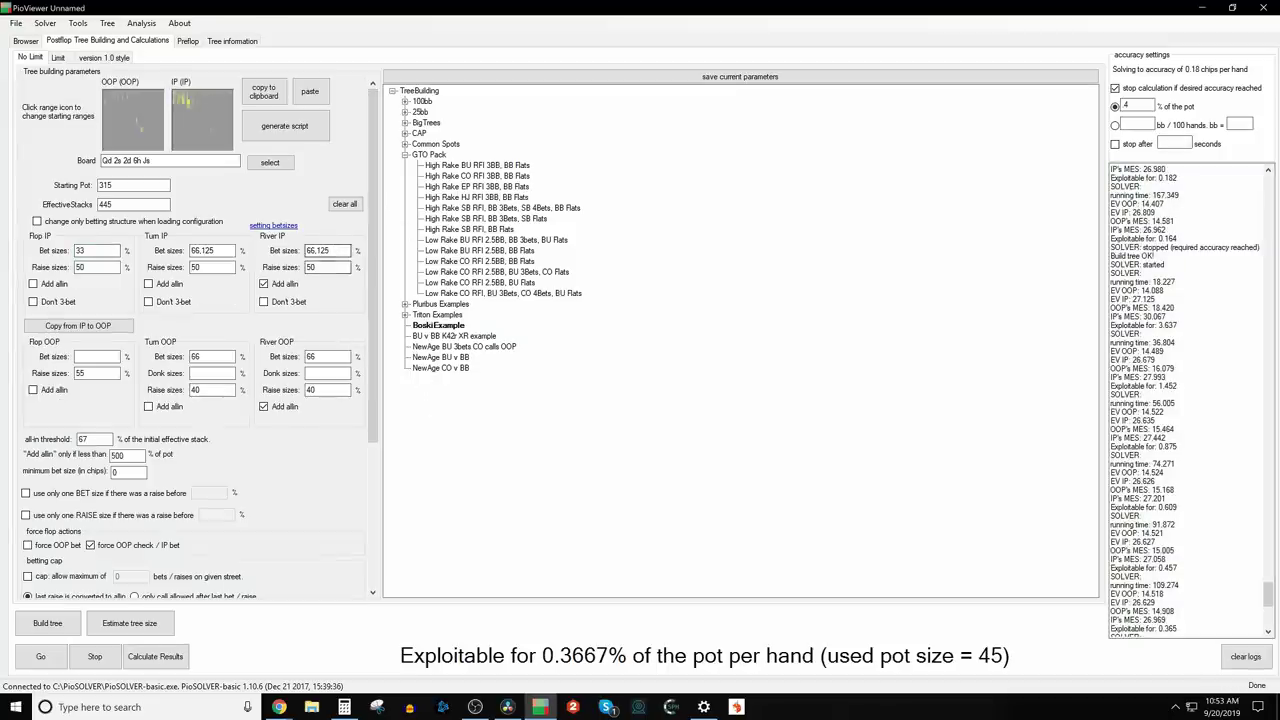
pyautogui.doubleClick(306, 250)
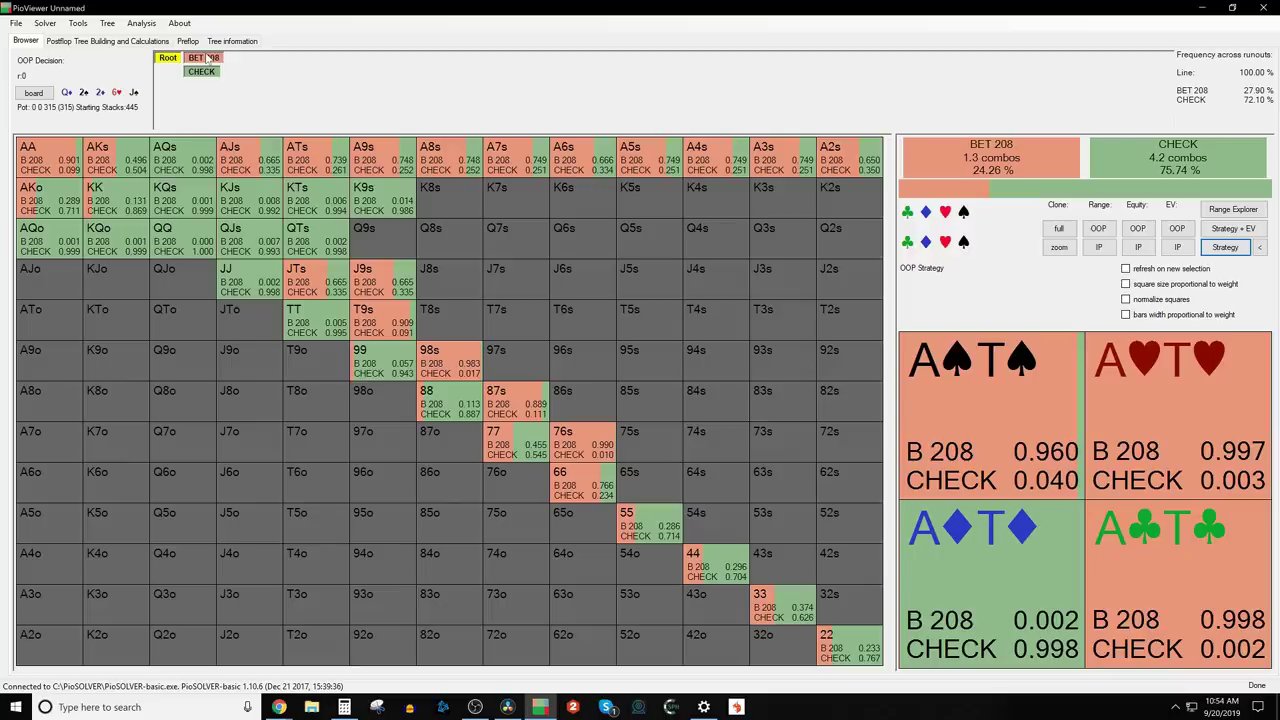
# Follow OOP's 208 river bet, view IP's raise/call/fold response, then take the call
pyautogui.click(207, 58)
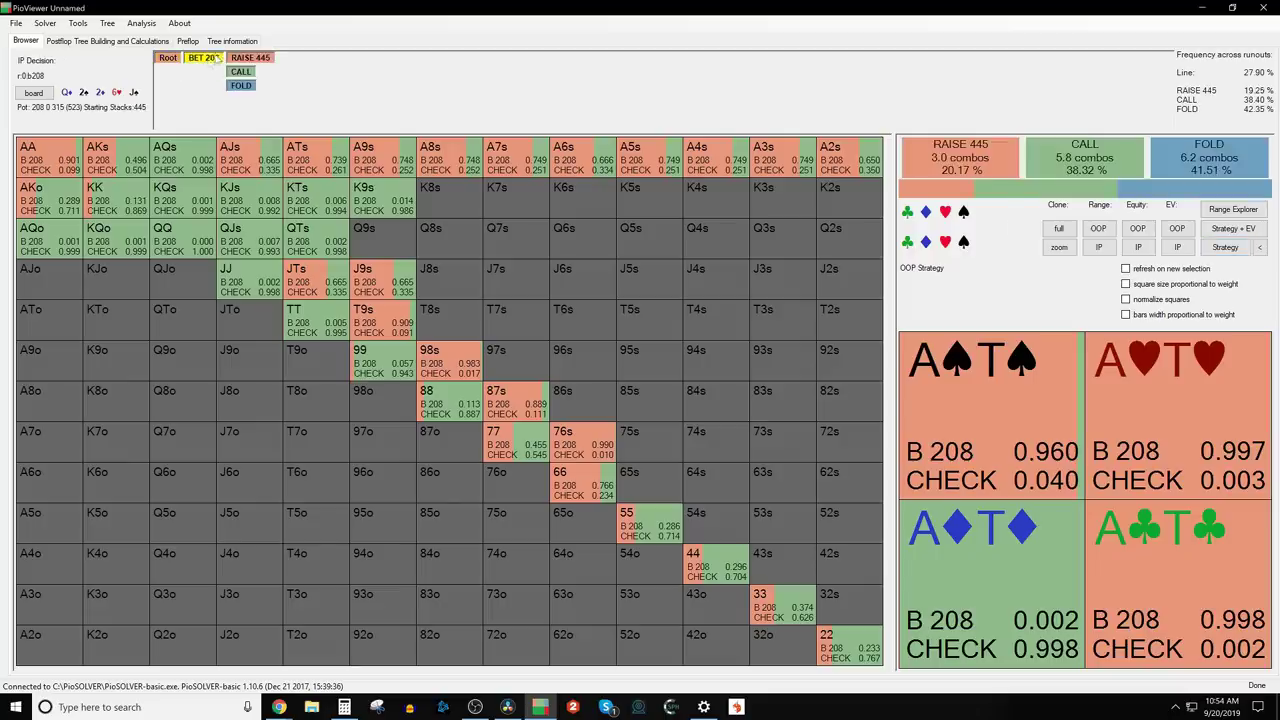
pyautogui.click(1225, 247)
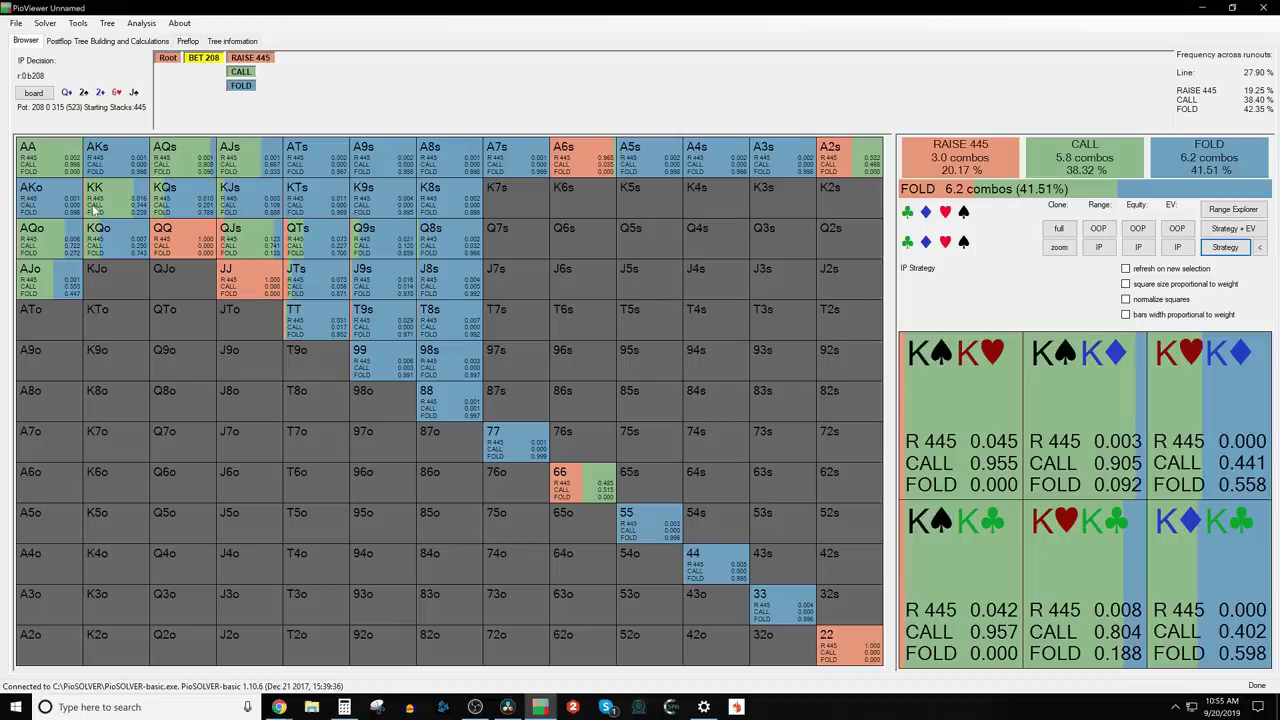
pyautogui.click(240, 72)
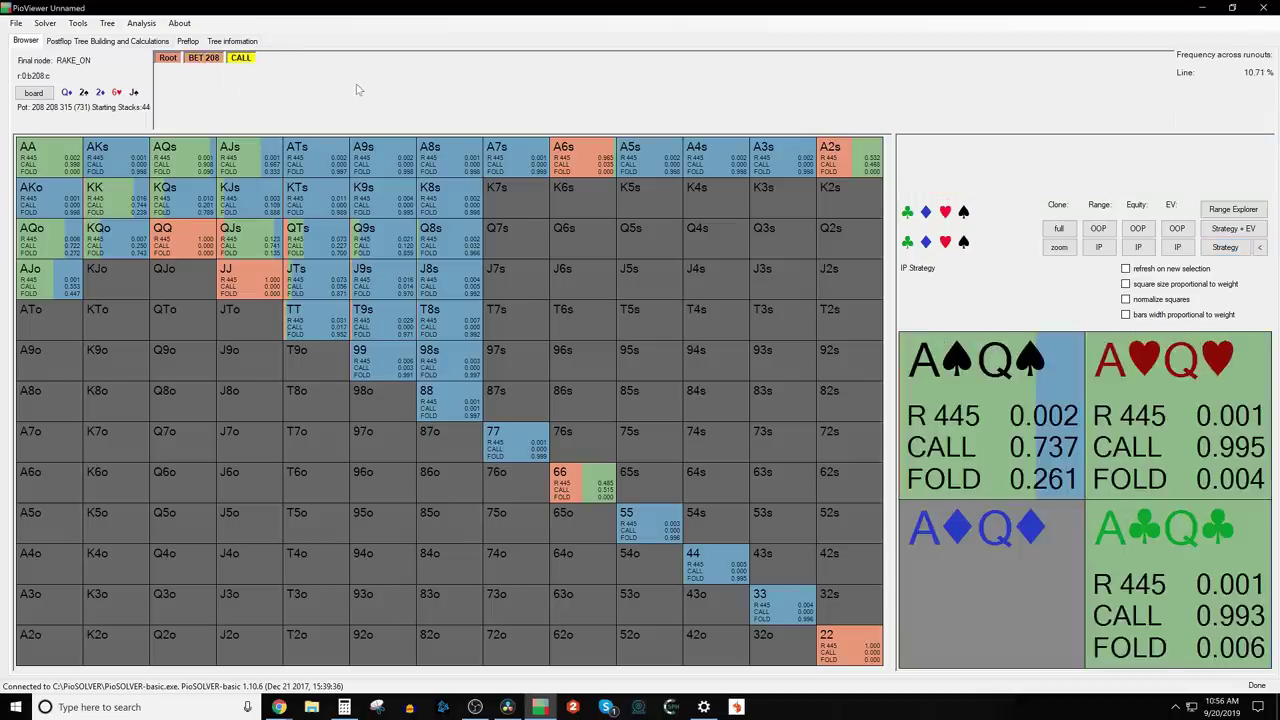